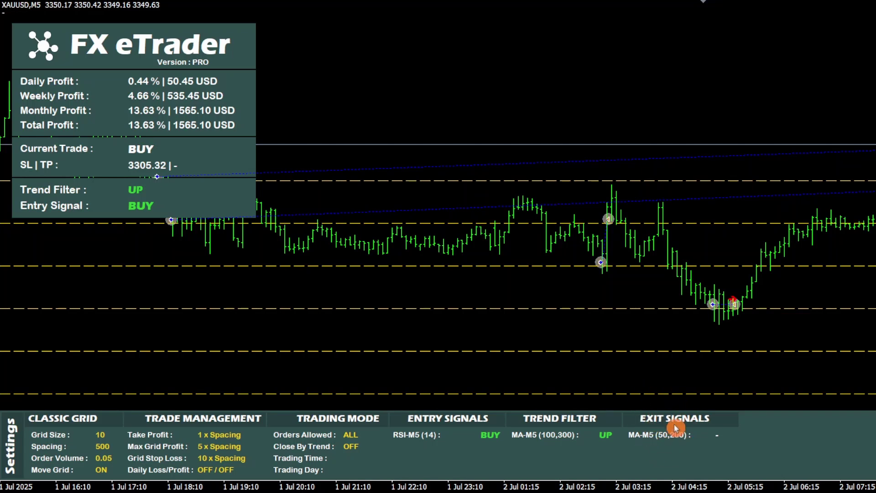
Move the XAUUSD chart back in time to review earlier grid trades on gold.
drag(359, 312, 441, 317)
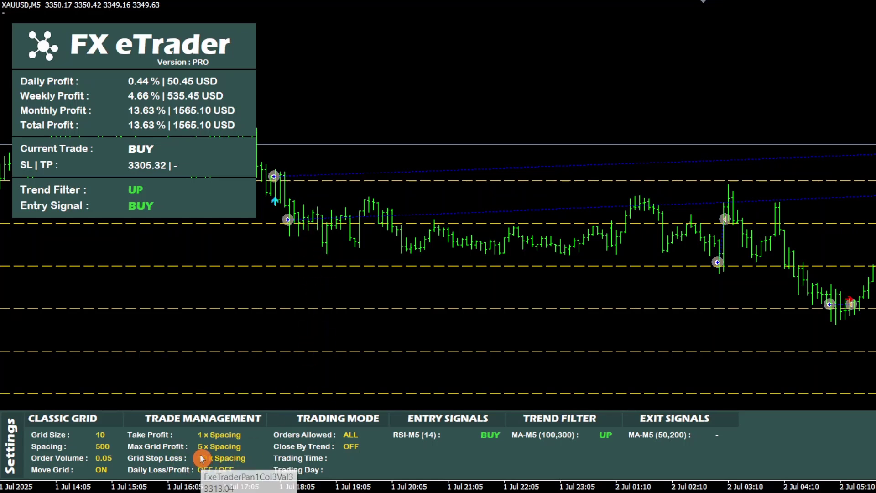
drag(424, 290, 498, 284)
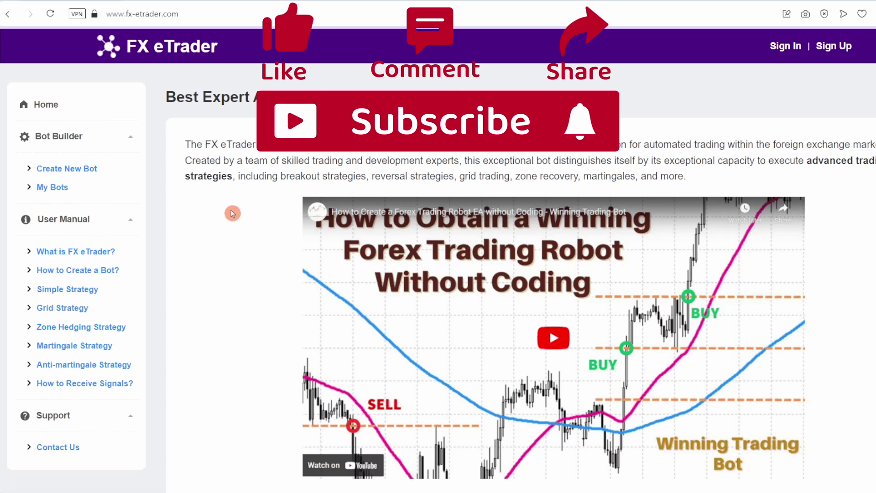
Start a new bot from Bot Builder's Create New Bot and choose the Grid strategy with Classic Grid.
click(143, 21)
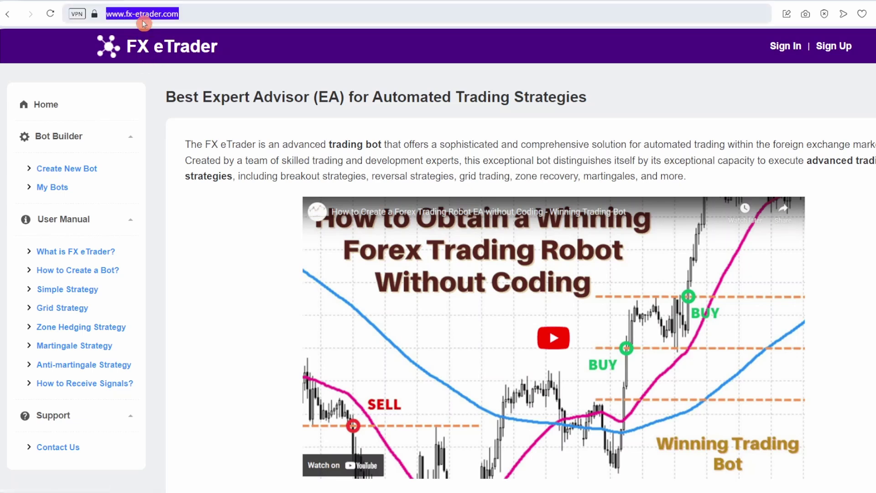
click(65, 169)
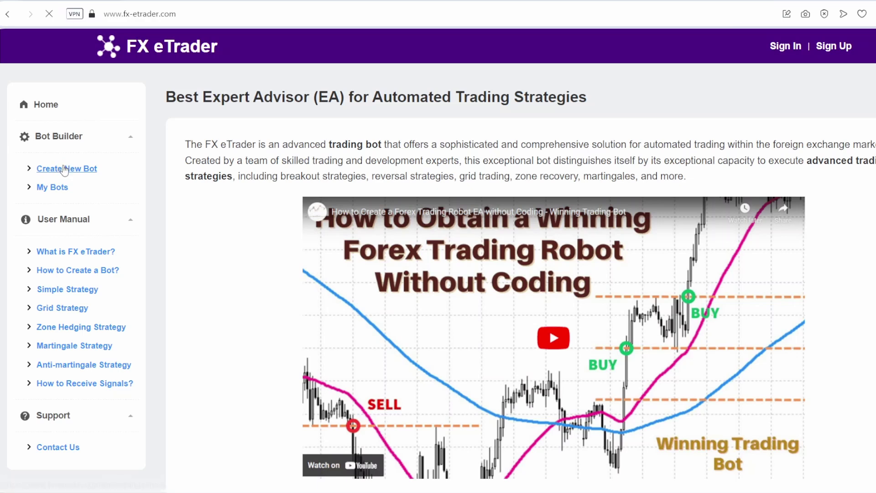
scroll(479, 228, down, 10)
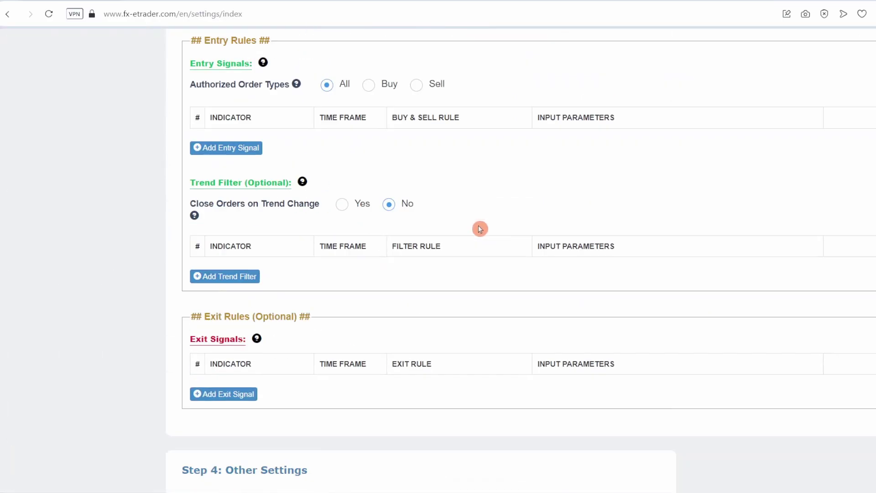
scroll(455, 221, up, 10)
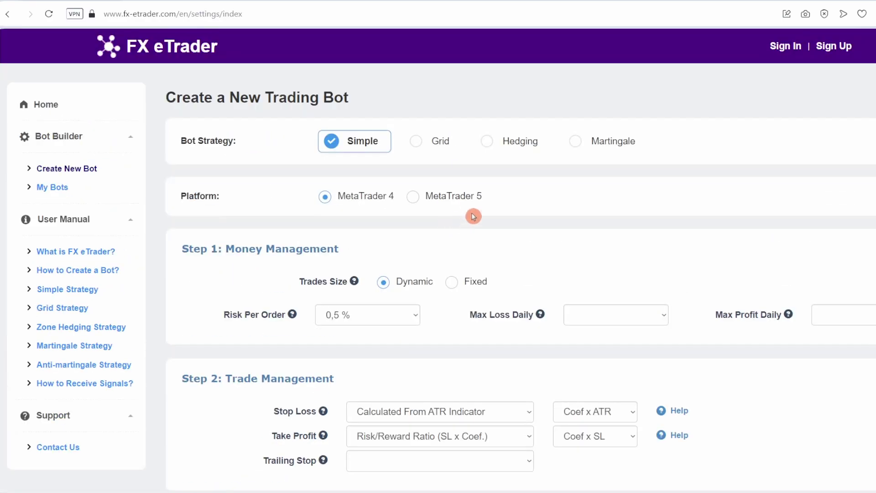
click(433, 142)
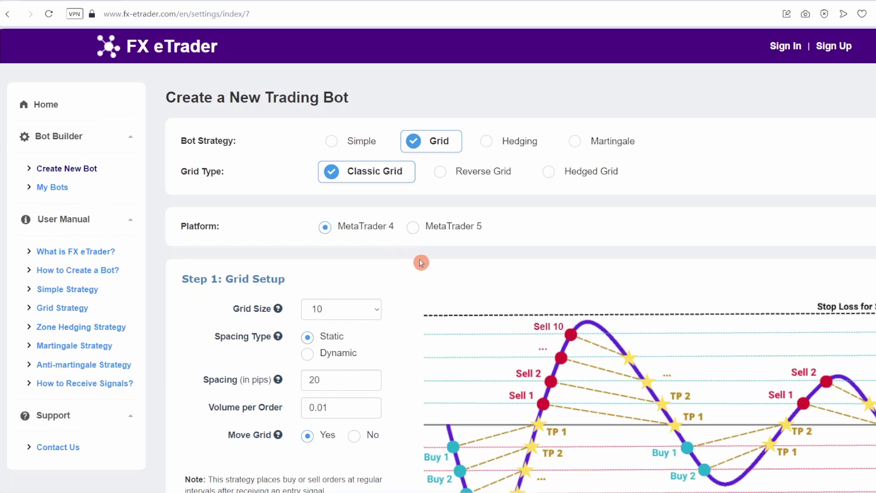
Change grid Spacing to 500 pips, leaving Grid Size 10 and Volume per Order 0.01.
scroll(424, 260, down, 3)
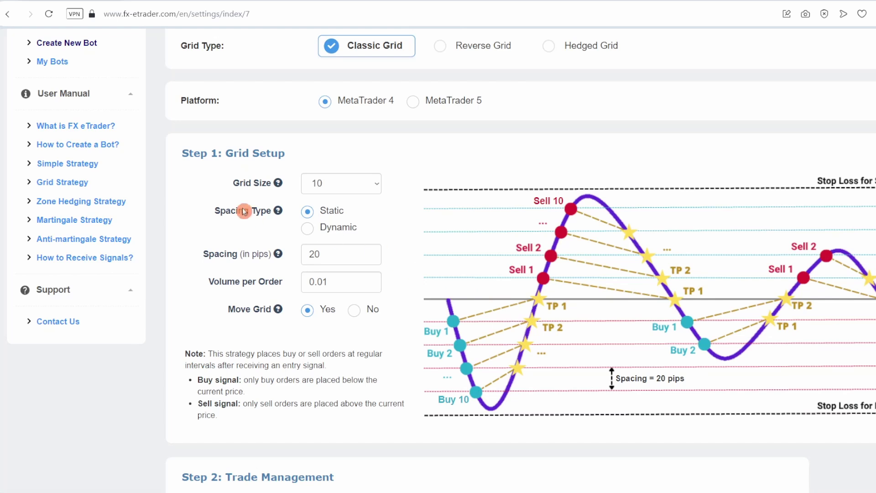
click(343, 184)
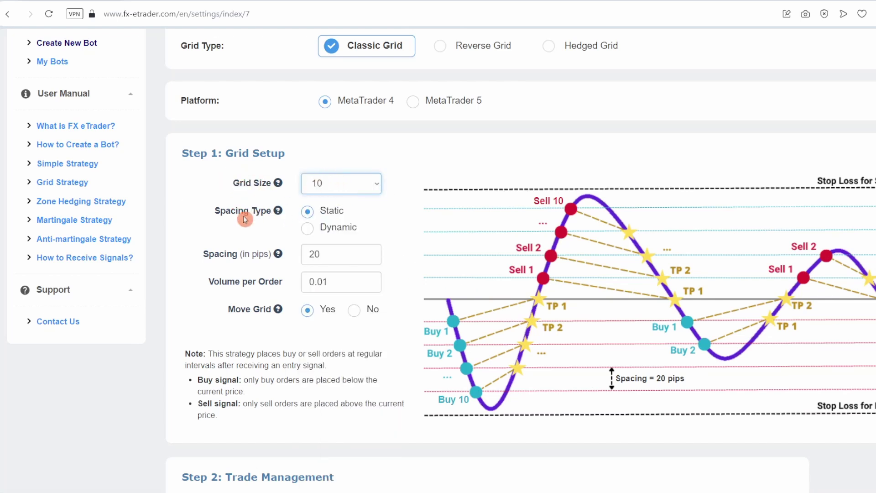
double_click(320, 253)
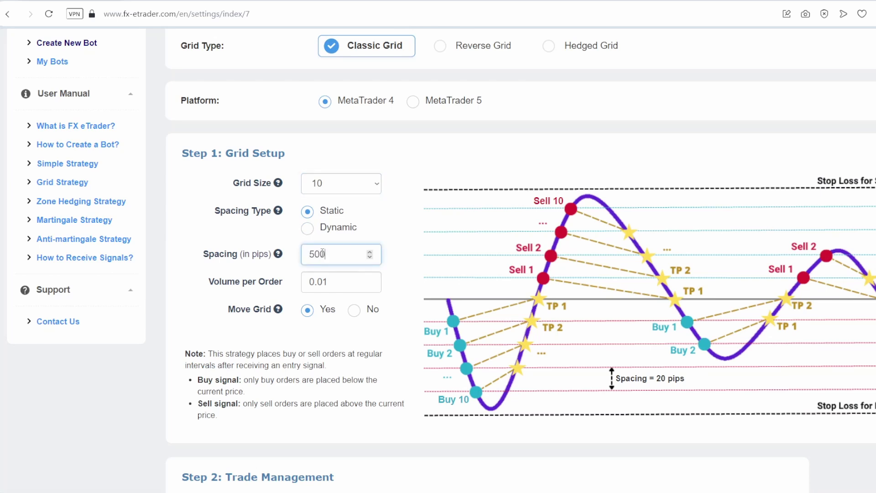
click(216, 274)
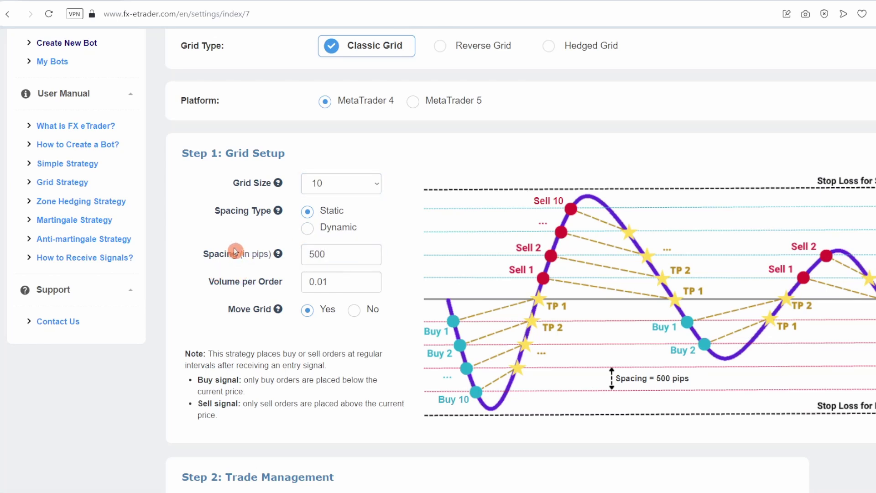
scroll(235, 251, down, 1)
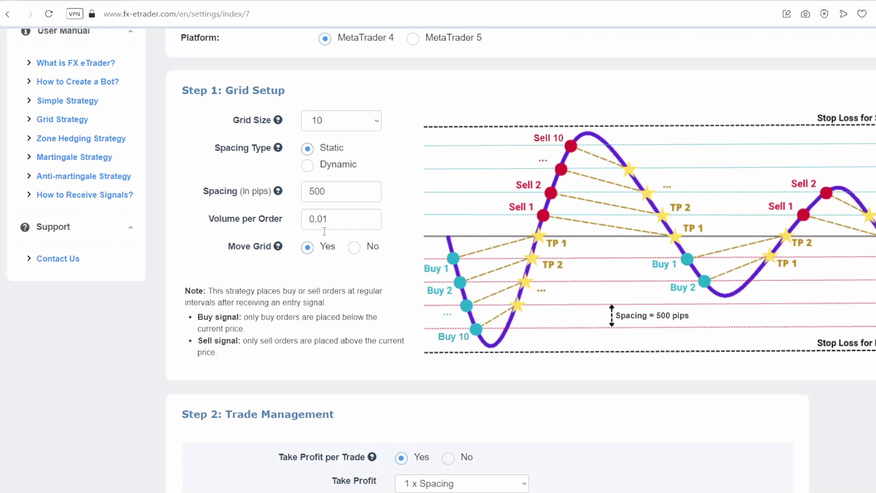
double_click(310, 220)
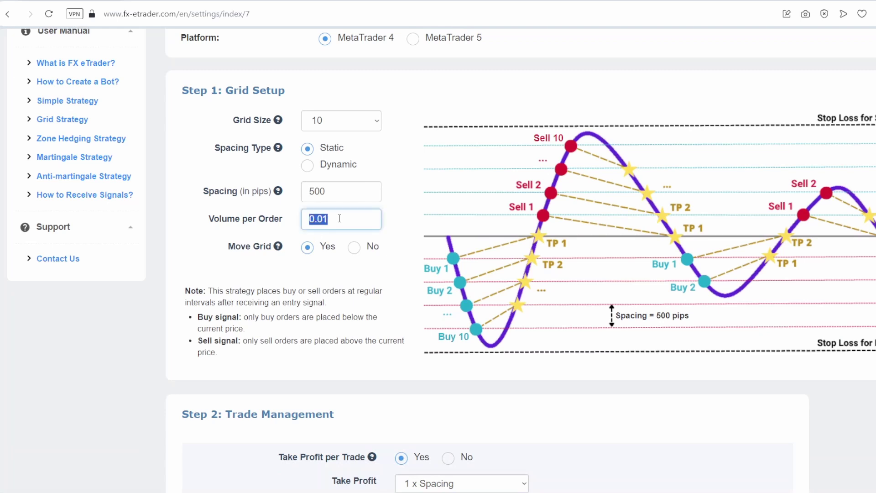
click(220, 230)
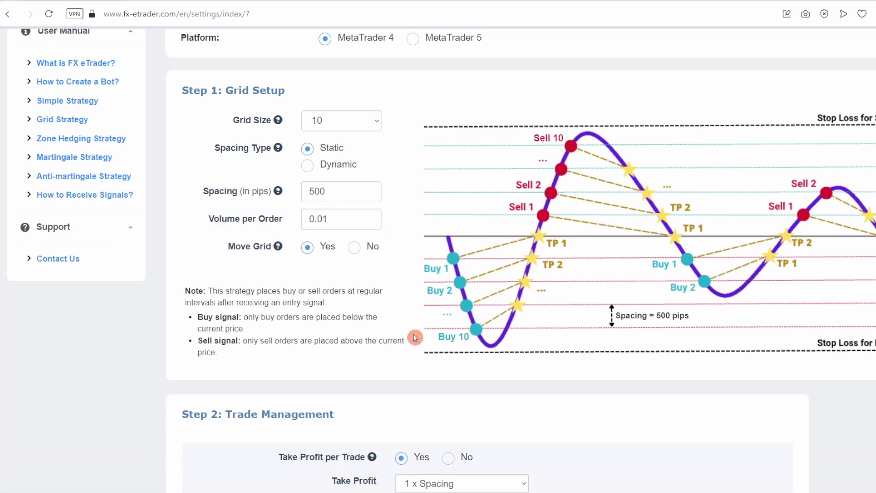
Keep Take Profit at 1 x Spacing and set Close Grid at Max Profit to Yes at 5 x Spacing.
scroll(411, 335, down, 4)
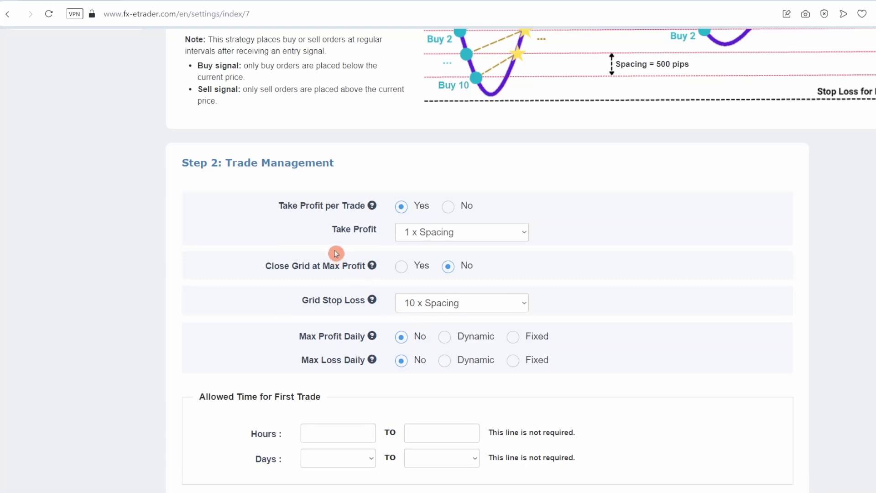
click(397, 231)
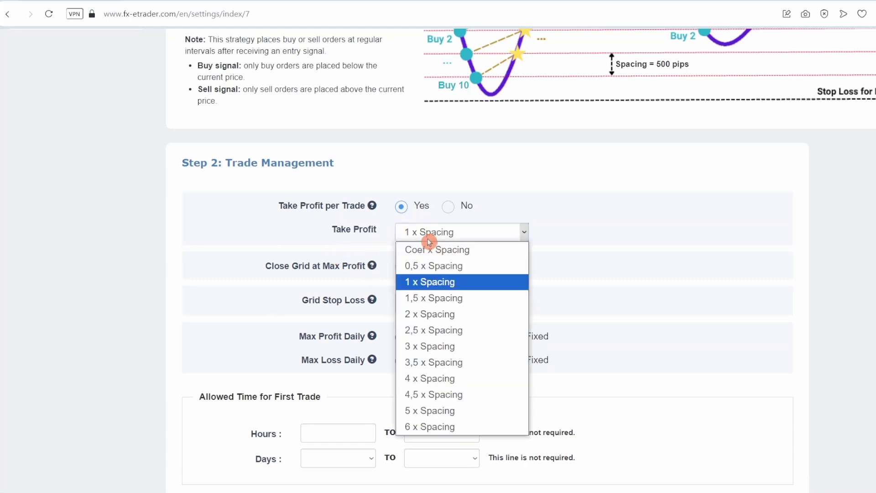
click(429, 239)
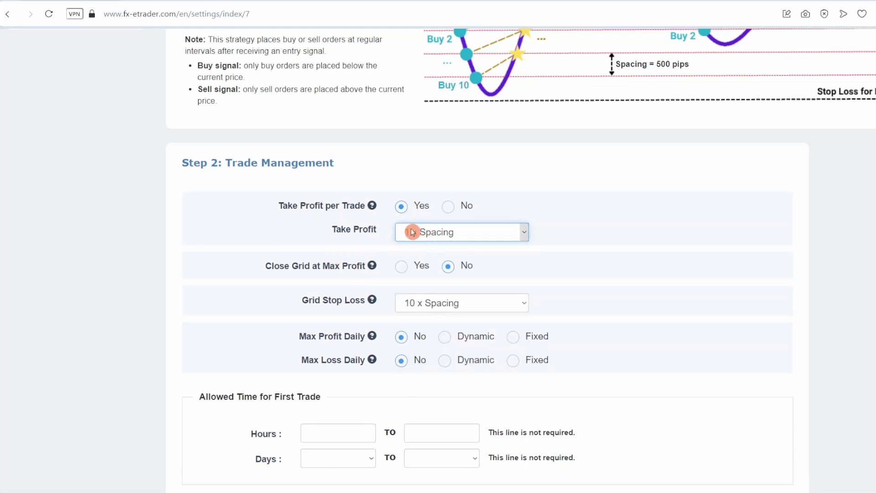
click(402, 268)
click(414, 293)
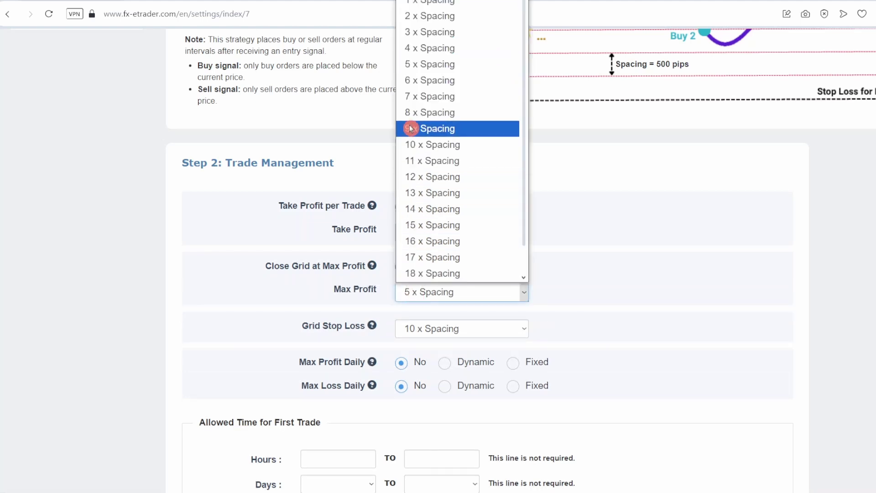
click(413, 68)
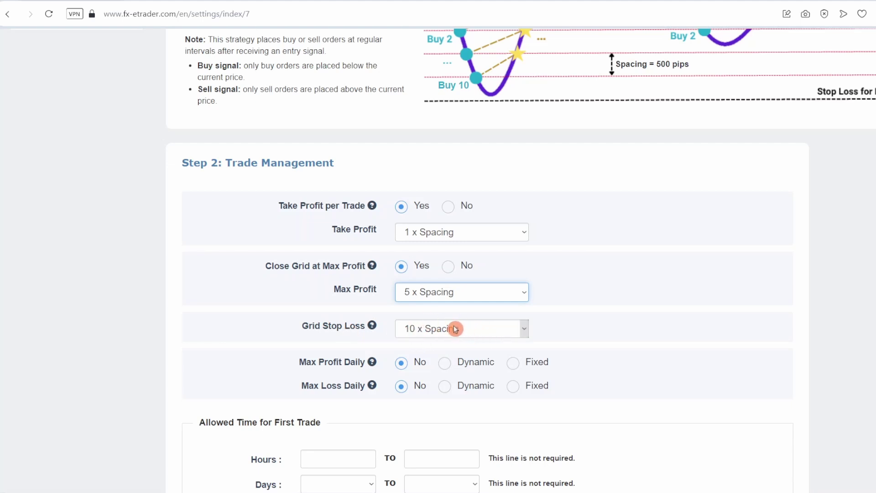
scroll(294, 317, down, 5)
scroll(294, 315, down, 5)
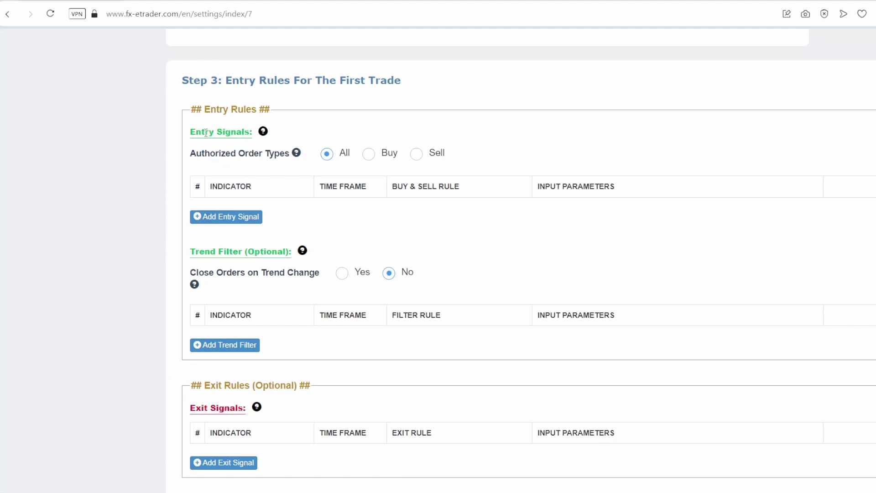
Add an RSI Crossing Up/Down entry rule, changing SELL level 70 to 60 and BUY to 40, and save.
scroll(204, 146, down, 1)
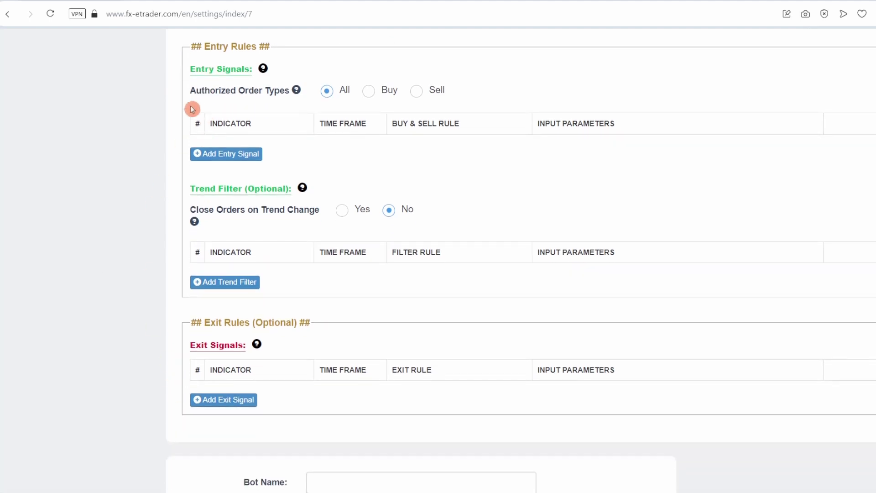
click(237, 154)
click(235, 130)
click(227, 159)
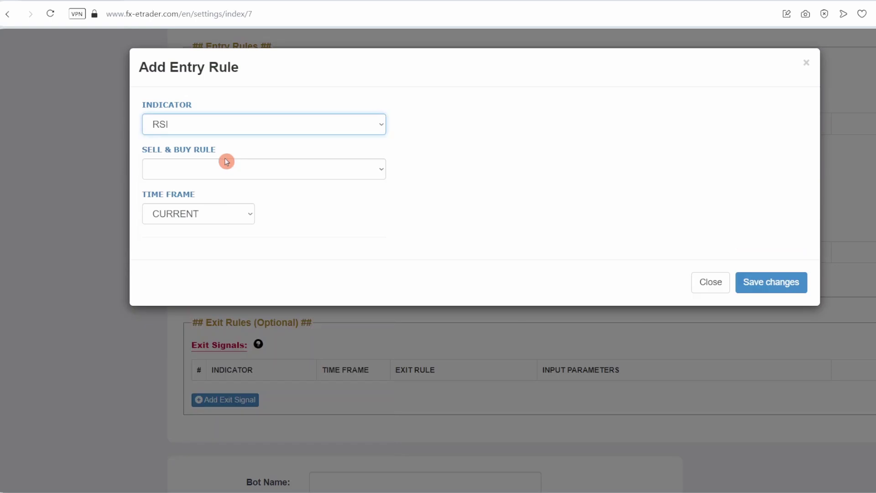
click(223, 174)
click(221, 203)
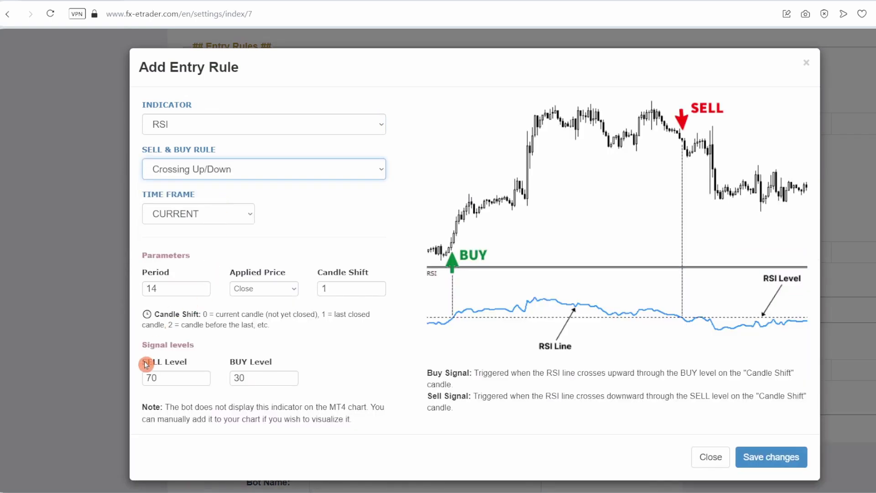
click(172, 374)
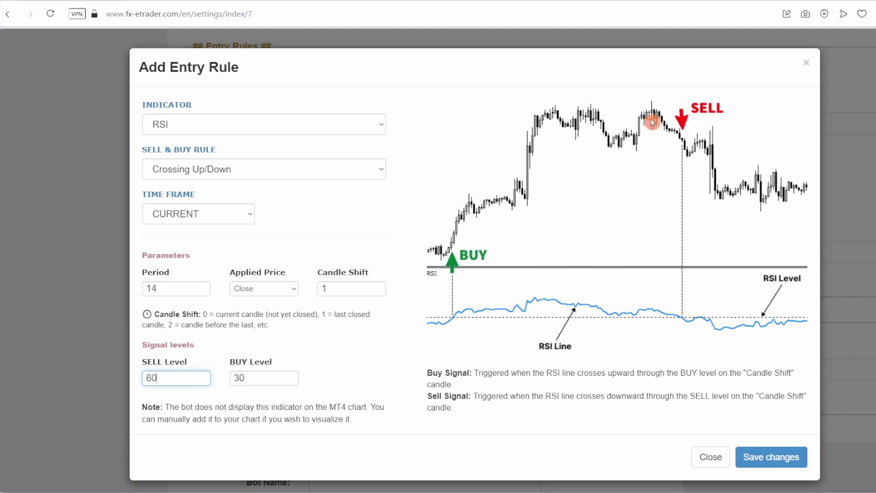
click(259, 372)
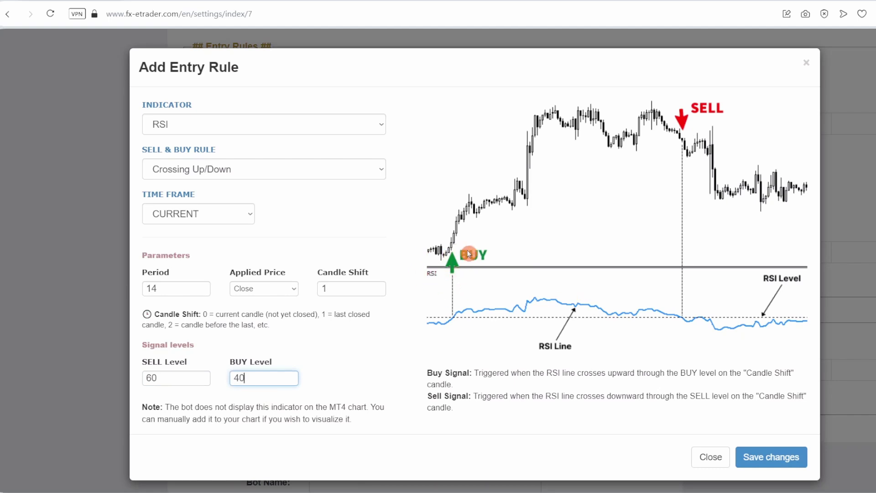
click(761, 462)
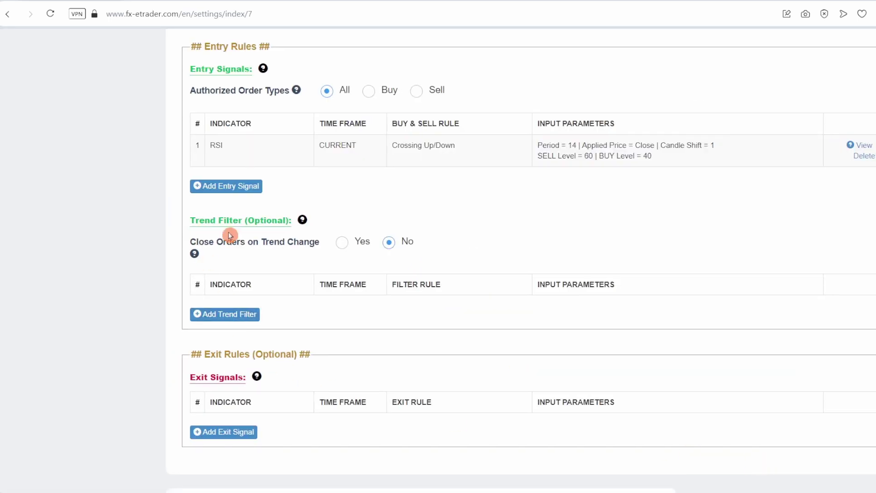
Start a trend filter using the Moving Average indicator's Two Moving Averages rule.
click(245, 313)
click(235, 119)
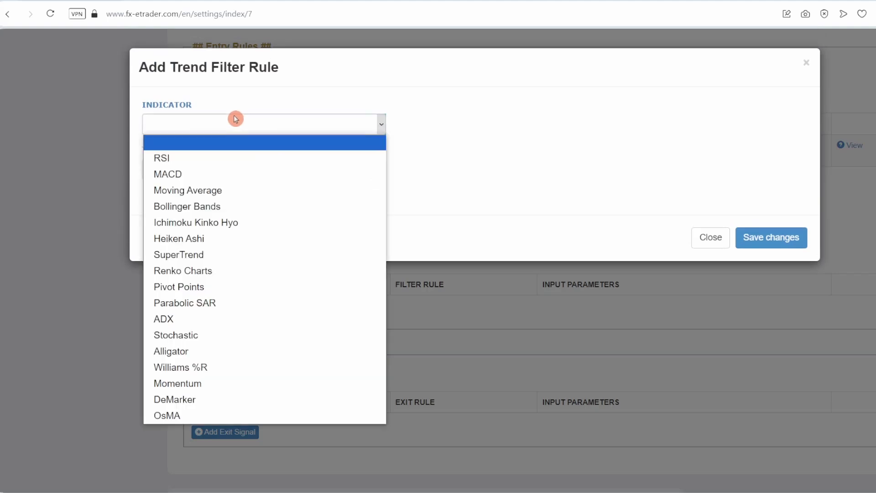
click(237, 190)
click(236, 171)
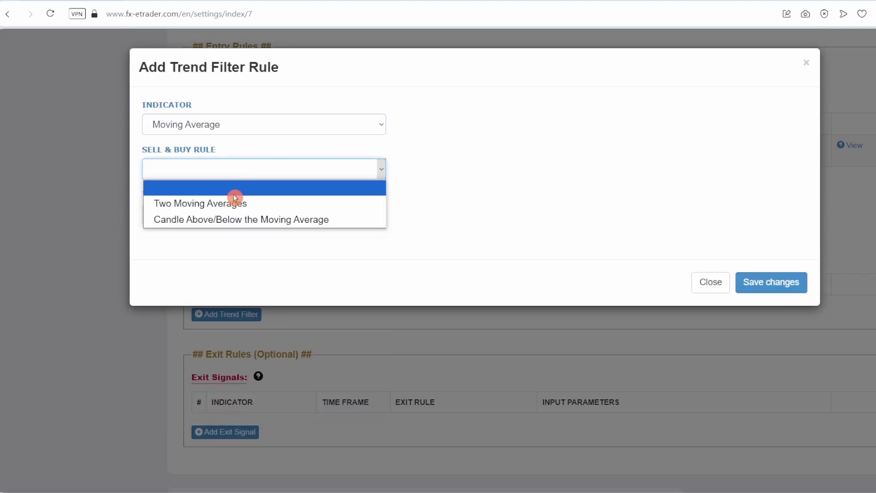
click(236, 201)
Set the filter's MA periods to 100 and 300, both Exponential, and save it.
click(179, 306)
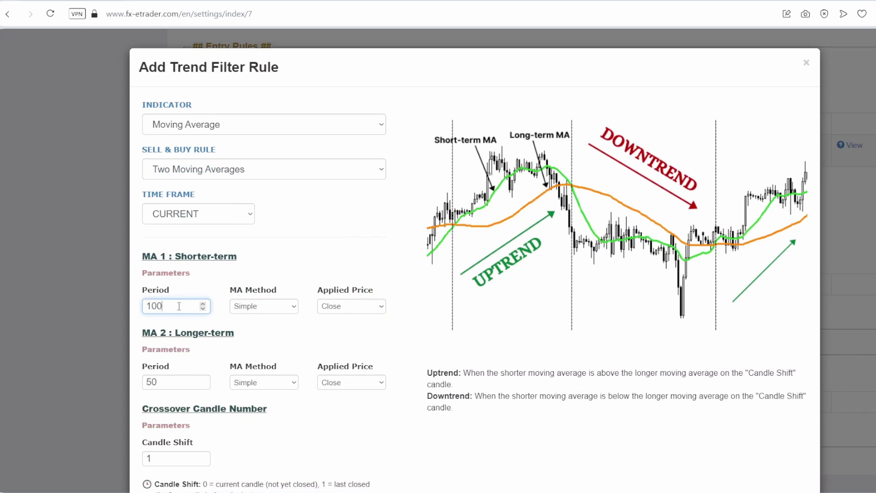
click(255, 307)
click(252, 335)
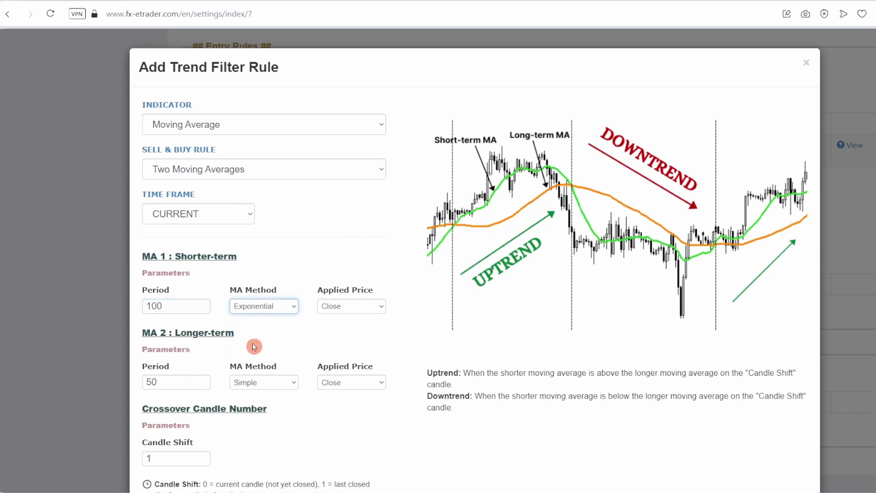
scroll(241, 336, down, 3)
click(180, 259)
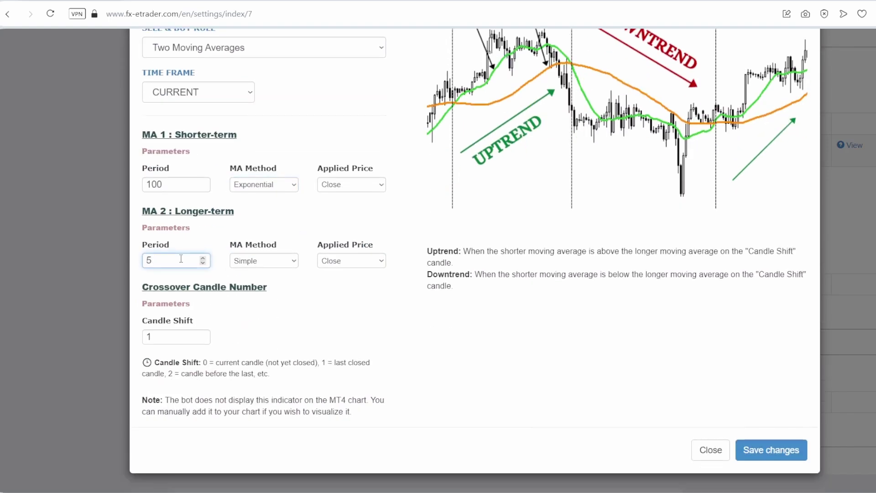
click(254, 262)
click(256, 292)
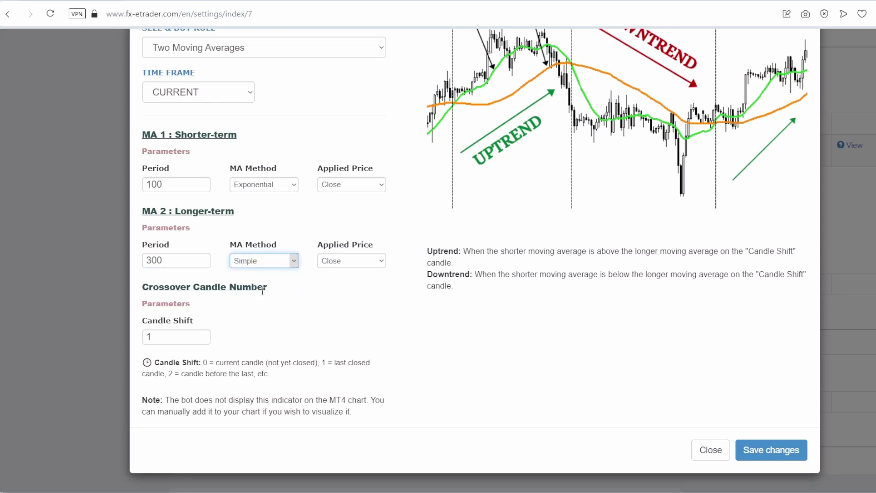
click(758, 453)
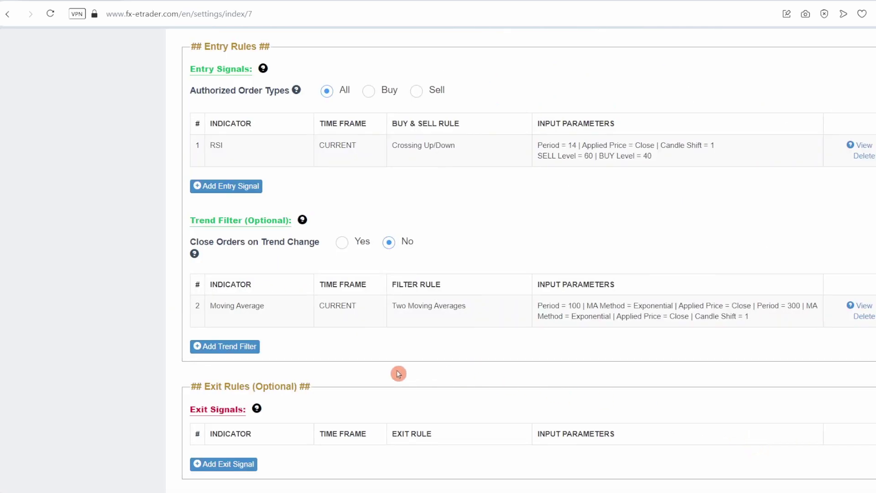
Start an exit signal using the Moving Average indicator's Two Moving Averages Crossing rule.
scroll(327, 383, down, 3)
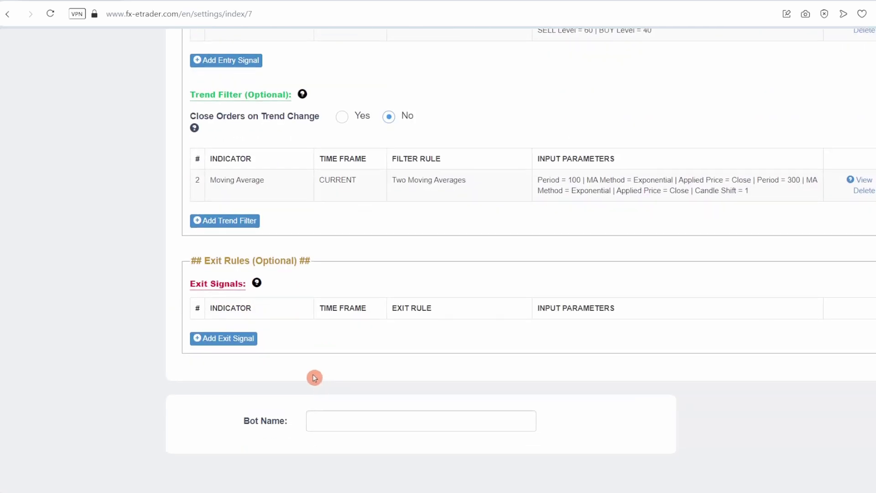
click(217, 343)
click(218, 124)
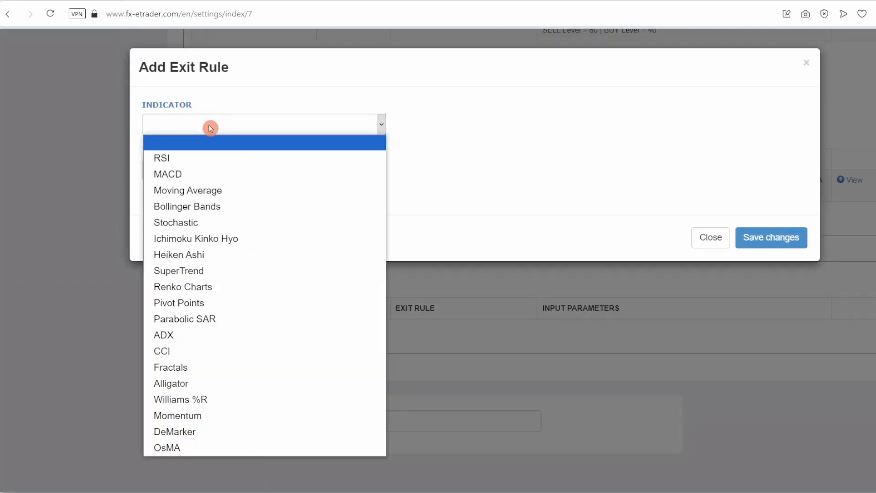
click(209, 191)
click(221, 170)
click(227, 202)
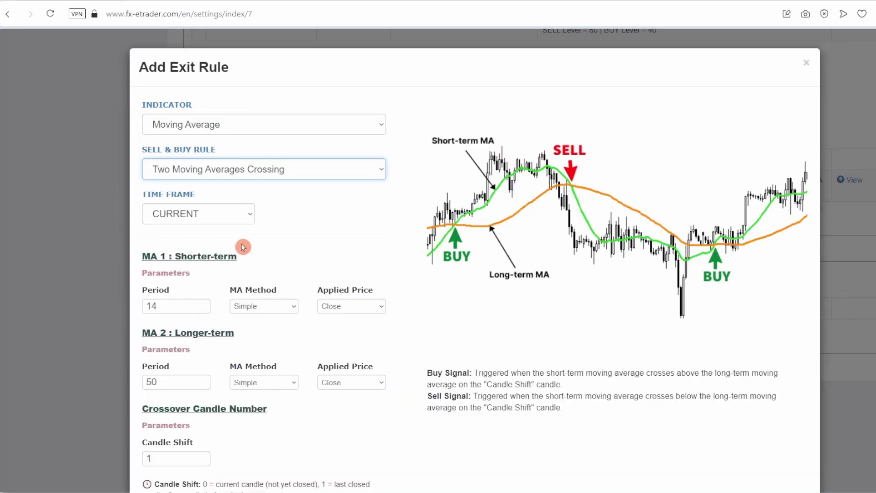
Set the exit MA periods to 50 and 200, both Exponential, and save the rule.
scroll(244, 264, down, 3)
click(172, 185)
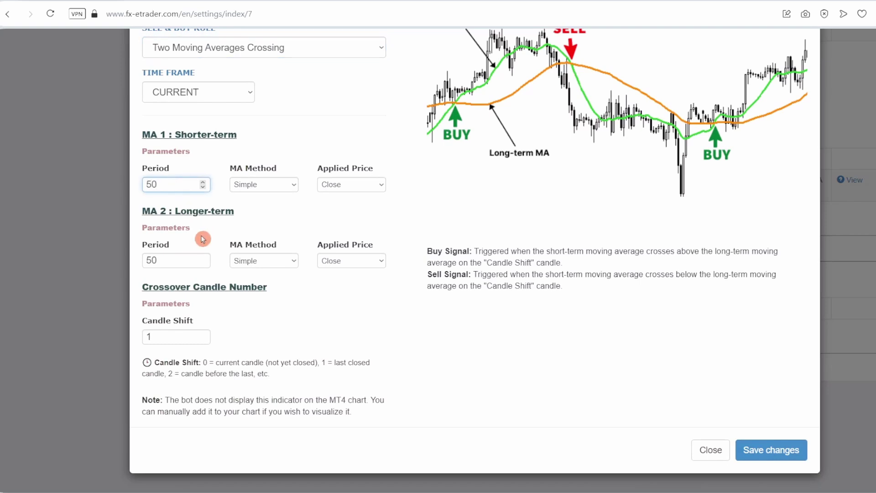
click(268, 187)
click(256, 215)
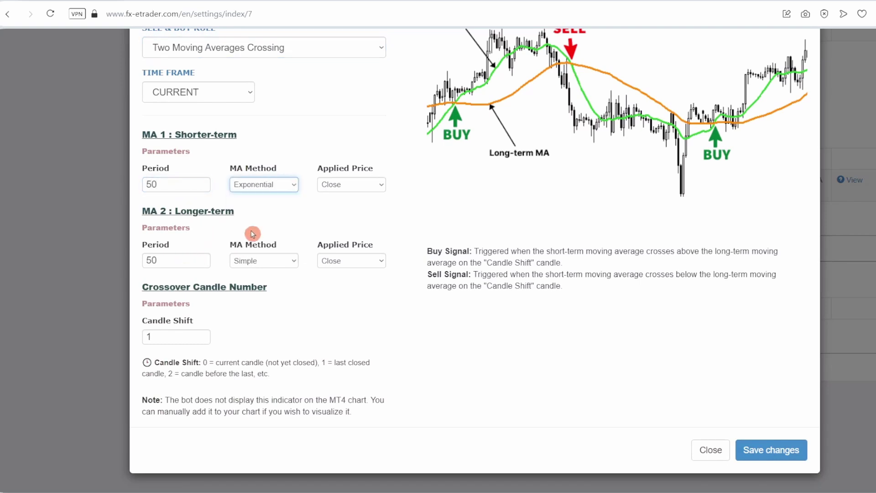
click(177, 261)
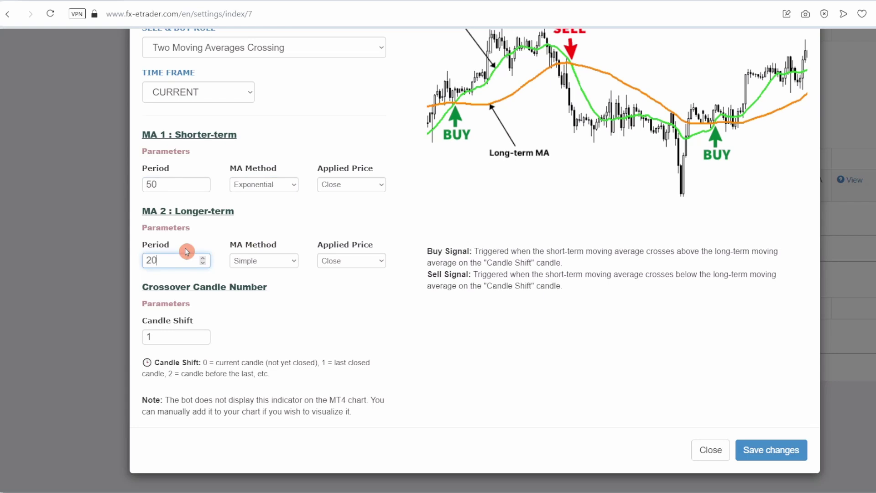
click(256, 261)
click(266, 289)
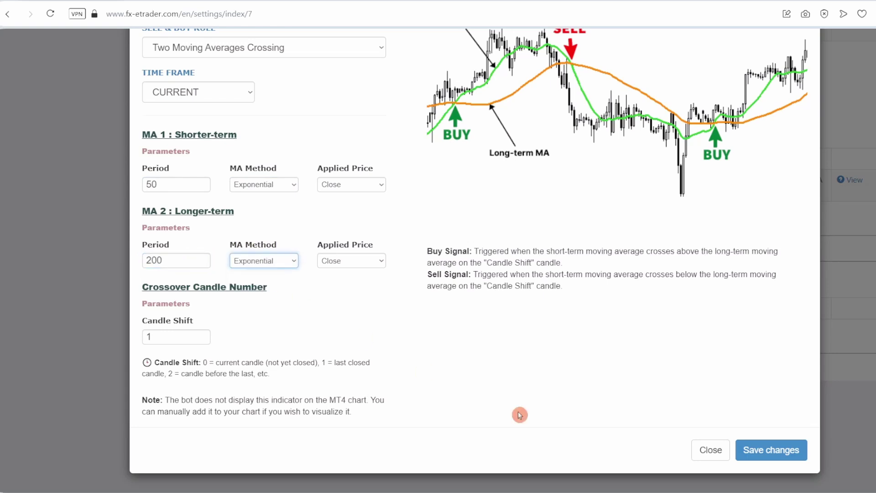
click(736, 457)
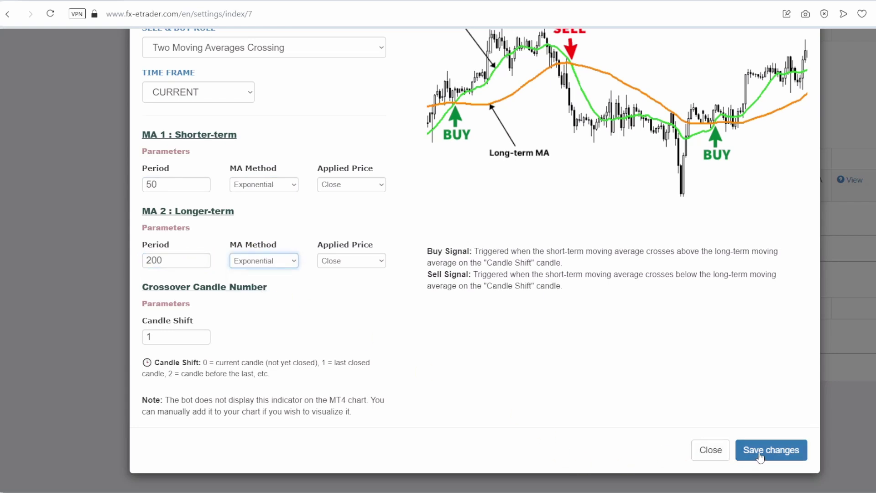
scroll(453, 342, down, 4)
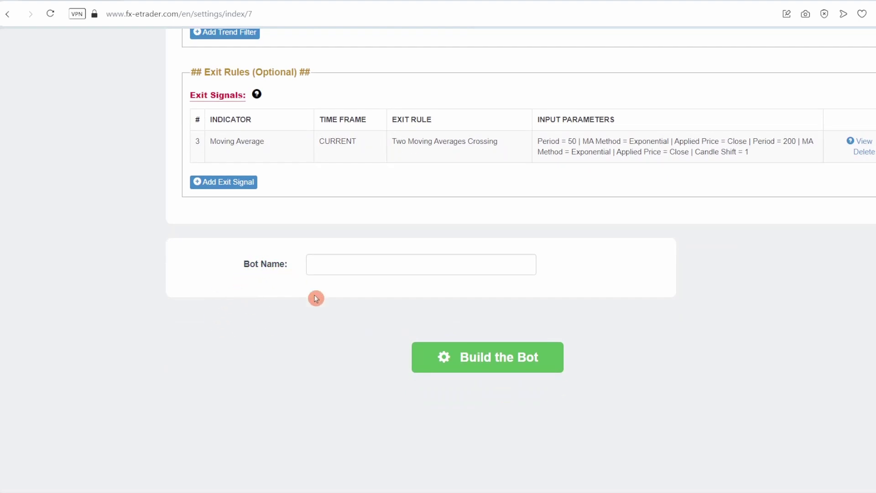
Build the bot 'AI Trading Bot XAUUSD' for MT4.
click(506, 395)
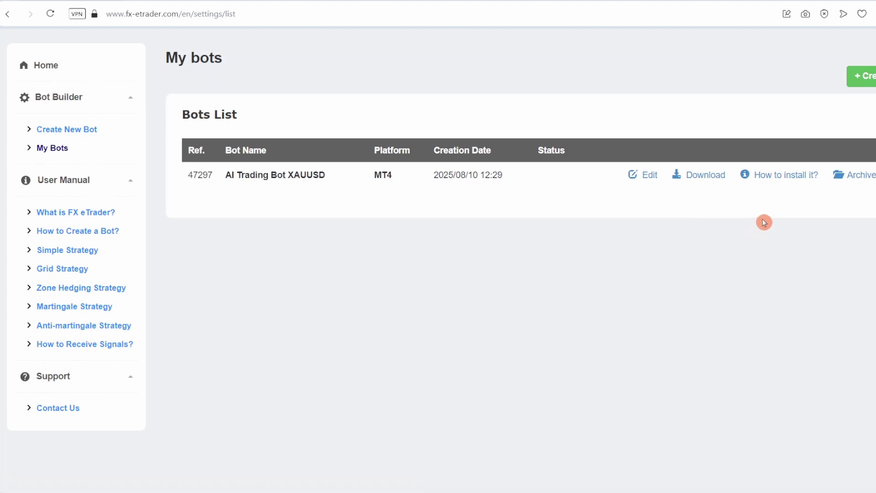
Show the bot's MT4 installation guide, covering copying FX_eTrader.ex4 and enabling automated trading.
click(783, 178)
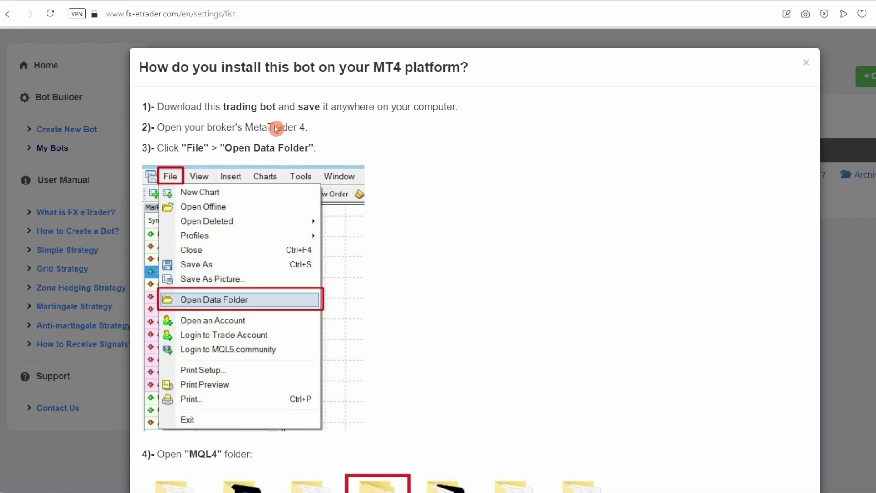
scroll(280, 135, down, 12)
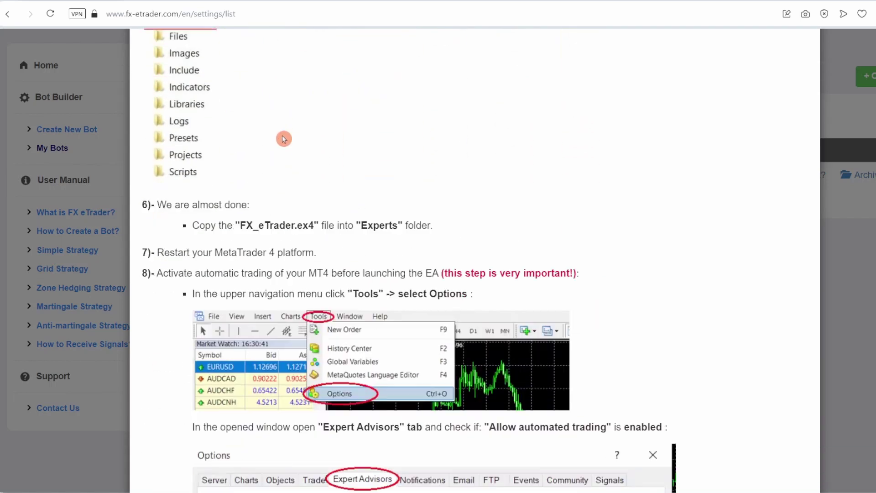
scroll(283, 138, down, 15)
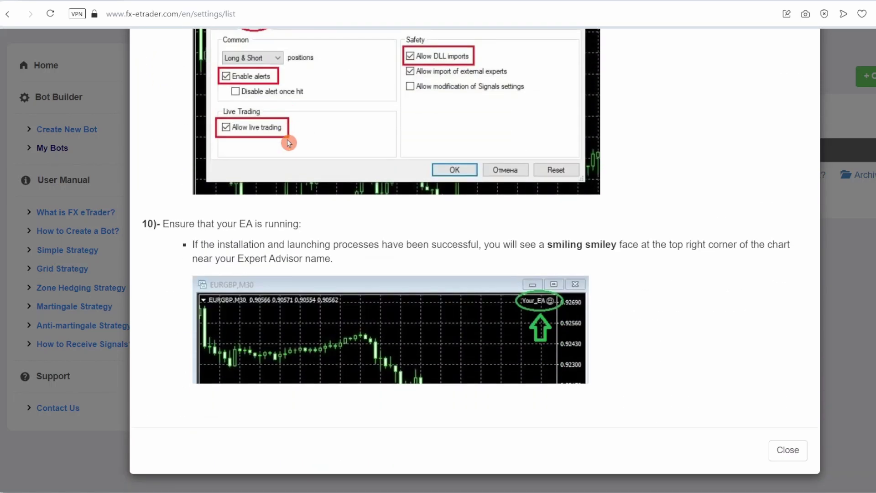
scroll(322, 238, up, 9)
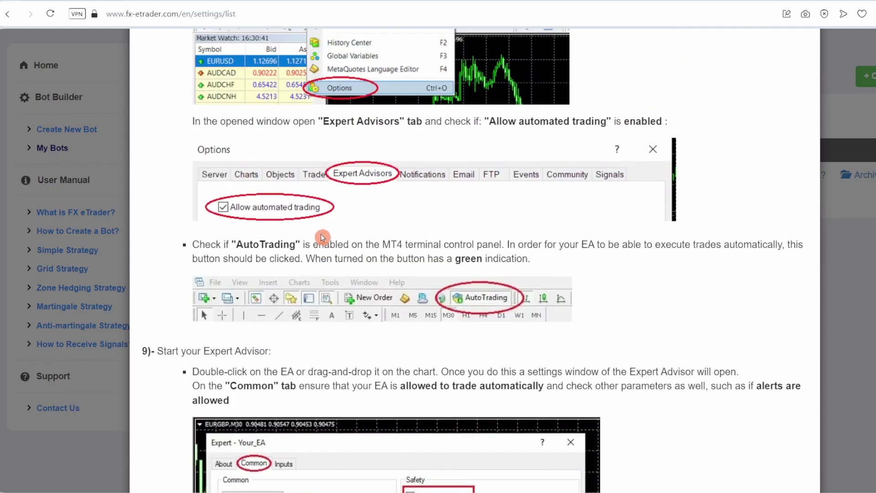